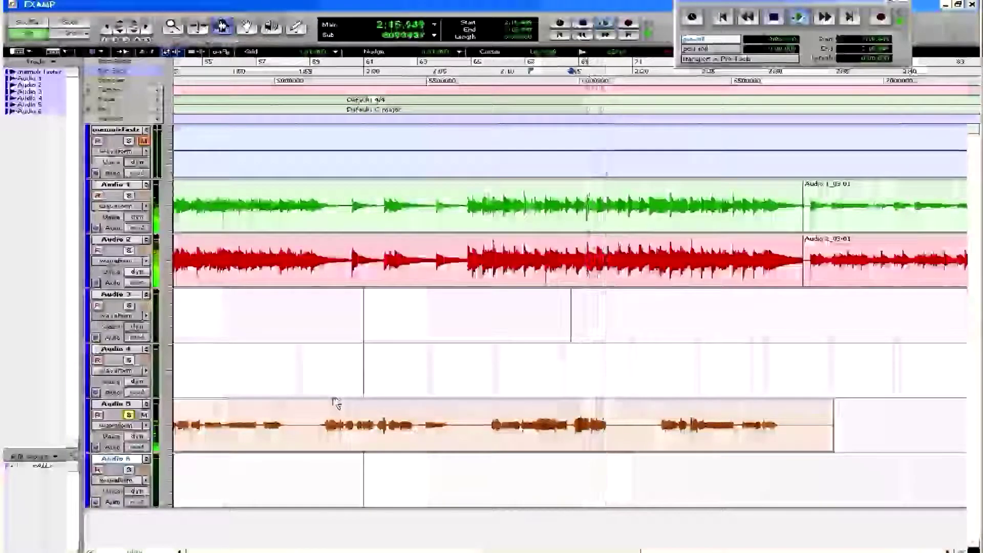
Open the Ozone equalizer on Audio 5 from the mixer and adjust its high-mid boost and low cut during playback.
{"action": "key", "text": "ctrl+equal"}
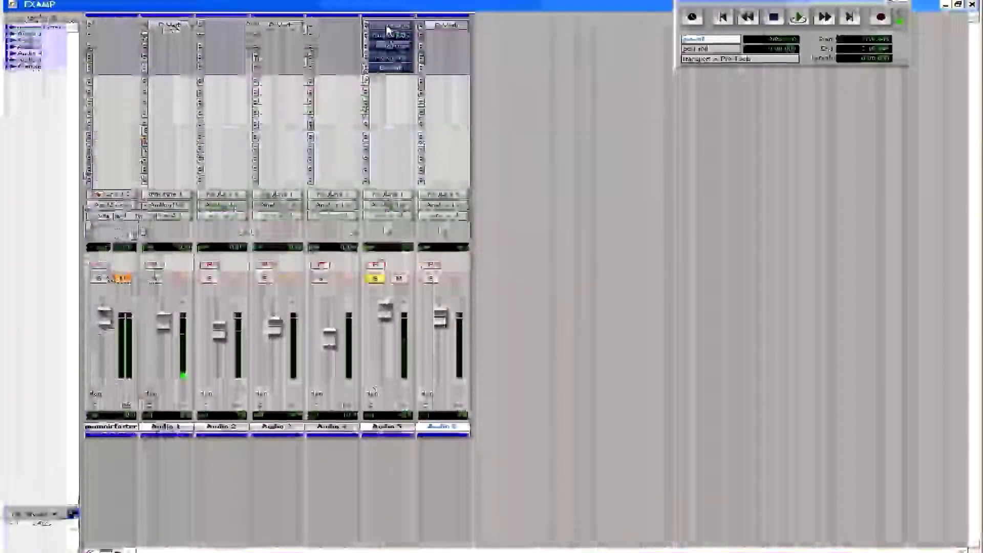
{"action": "left_click", "coordinate": [389, 28]}
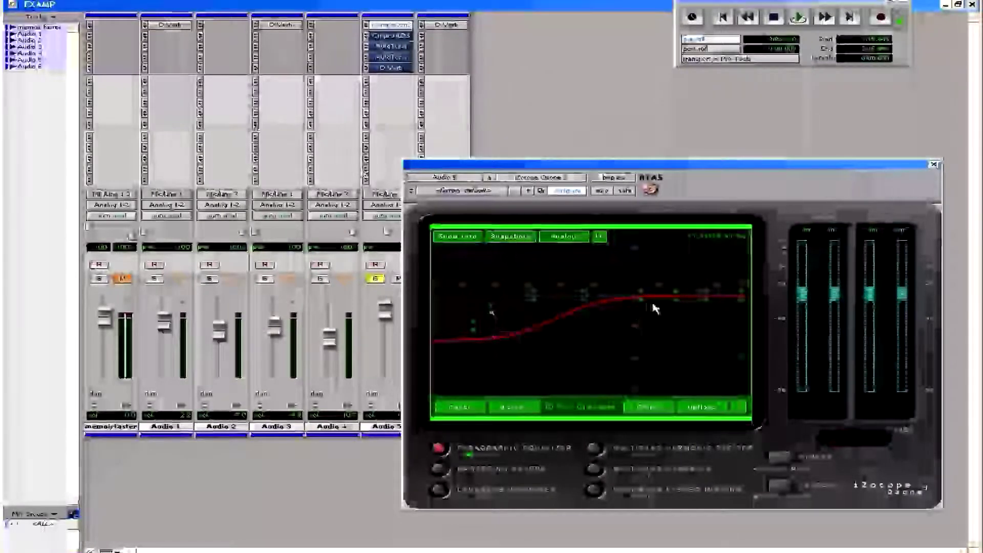
{"action": "key", "text": "space"}
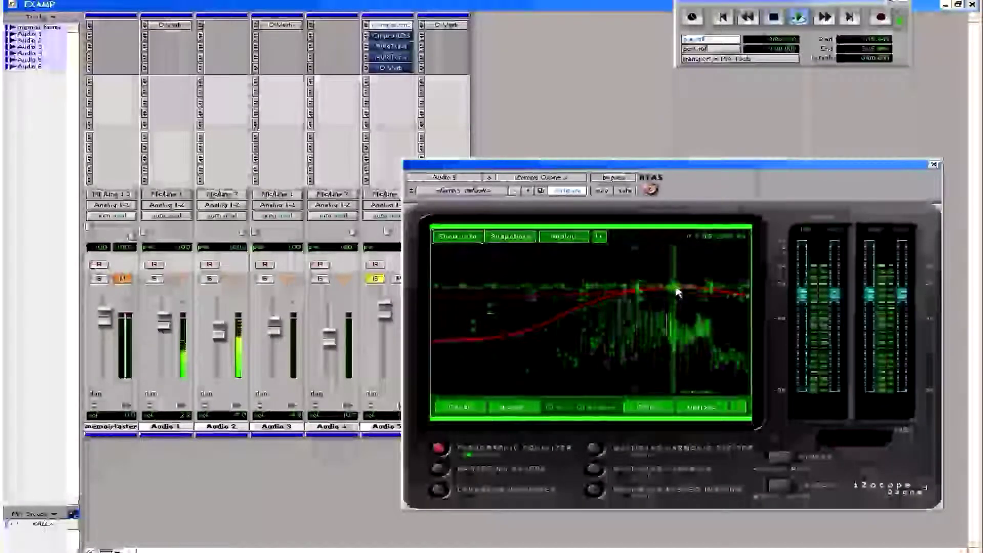
{"action": "left_click_drag", "start_coordinate": [711, 286], "coordinate": [667, 286]}
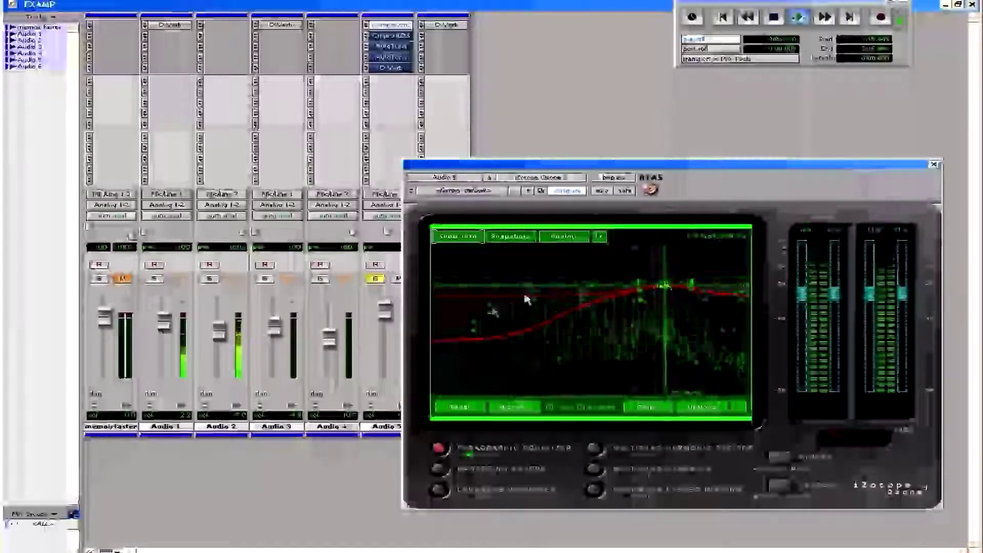
{"action": "left_click_drag", "start_coordinate": [495, 307], "coordinate": [499, 317]}
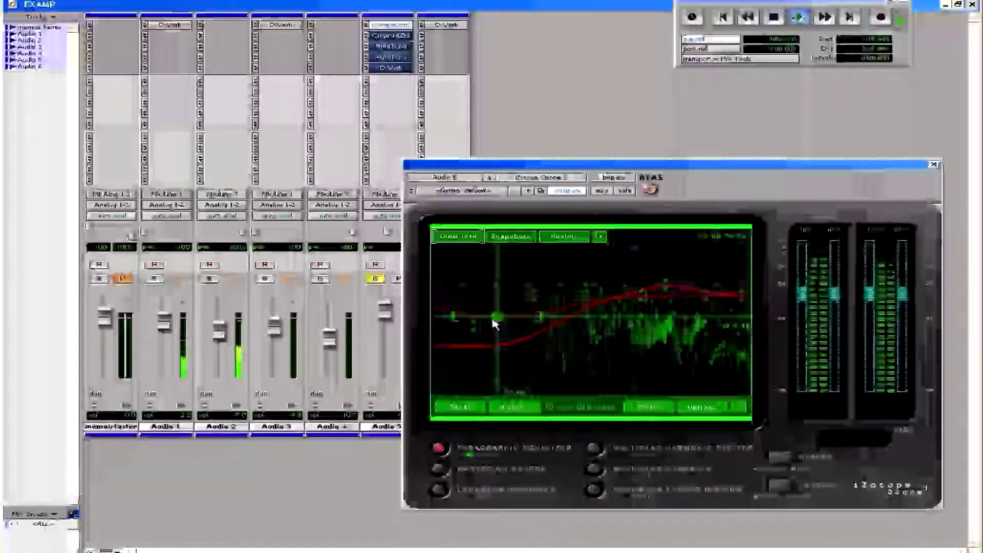
Open Audio 5's compressor, adjust it, play the vocal through it, and close the plug-in.
{"action": "left_click", "coordinate": [382, 36]}
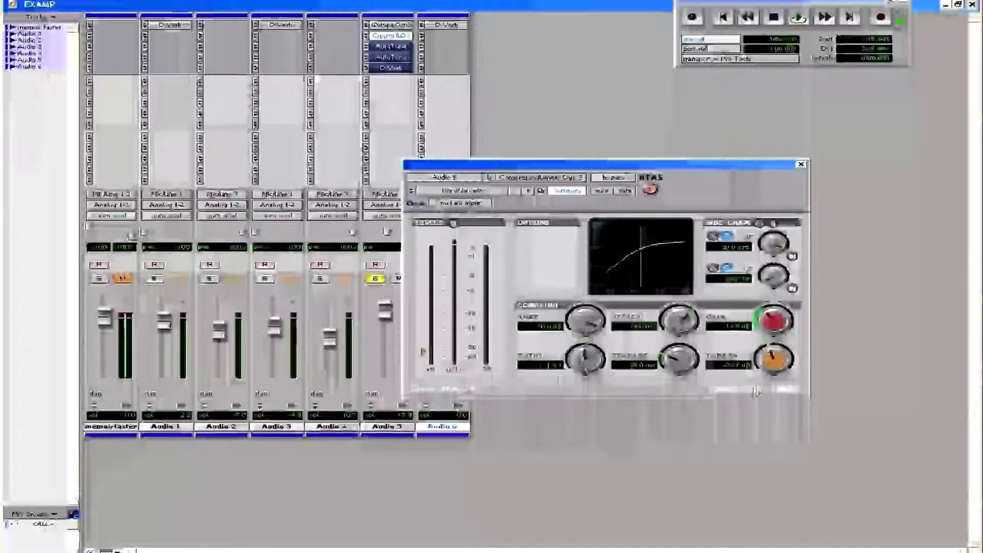
{"action": "left_click_drag", "start_coordinate": [766, 341], "coordinate": [765, 330]}
{"action": "key", "text": "space"}
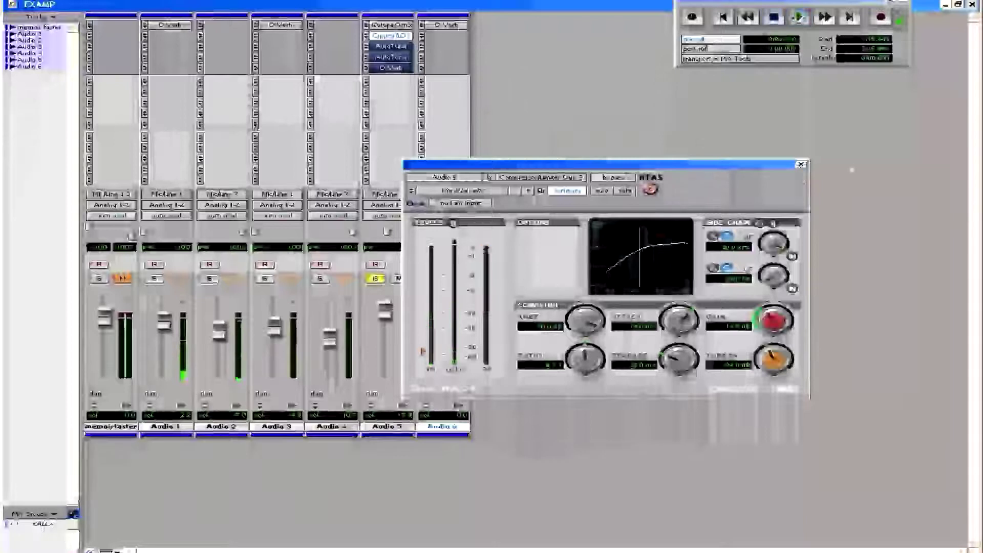
{"action": "left_click", "coordinate": [801, 164]}
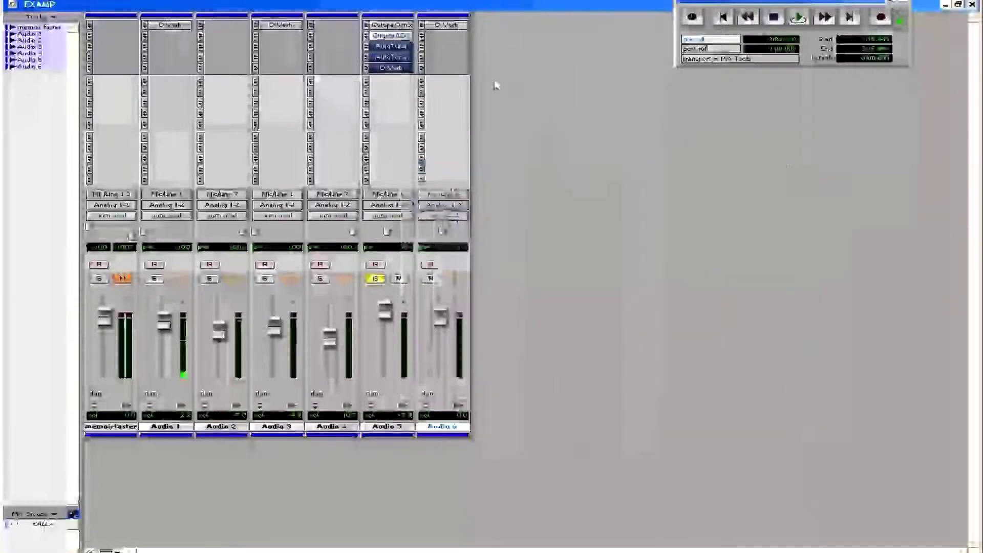
Open the first Auto-Tune insert on Audio 5 and keep key C with the Chromatic scale.
{"action": "left_click", "coordinate": [390, 69]}
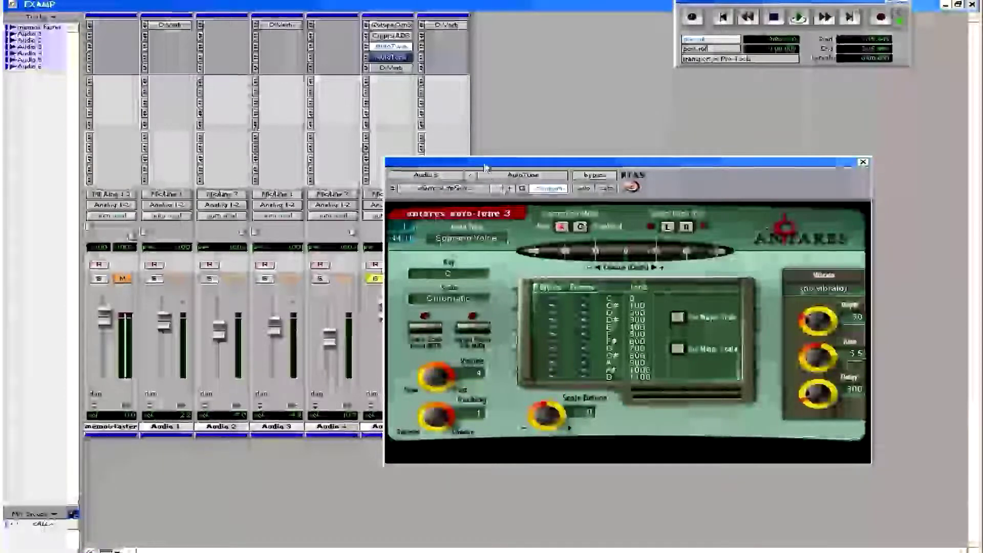
{"action": "left_click_drag", "start_coordinate": [485, 168], "coordinate": [486, 187]}
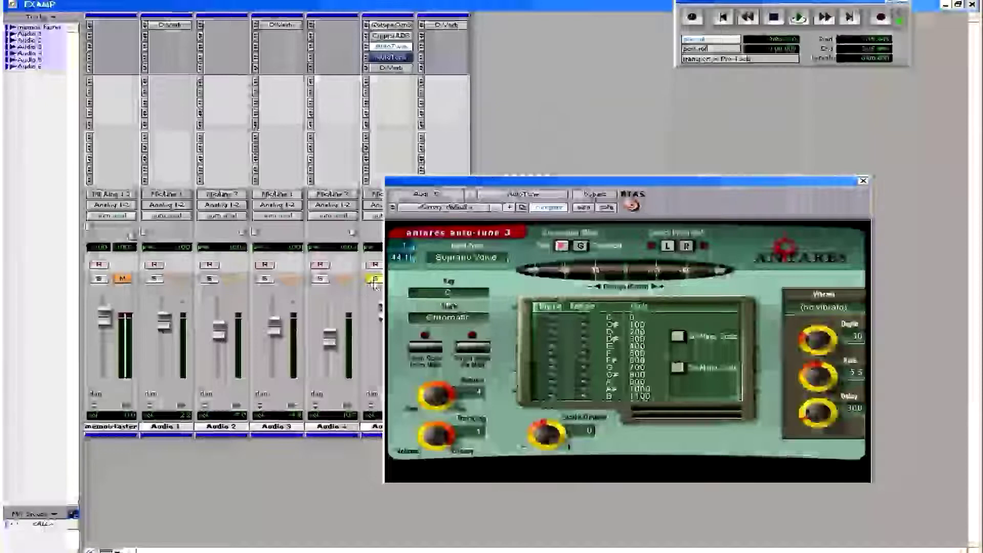
{"action": "left_click", "coordinate": [453, 297]}
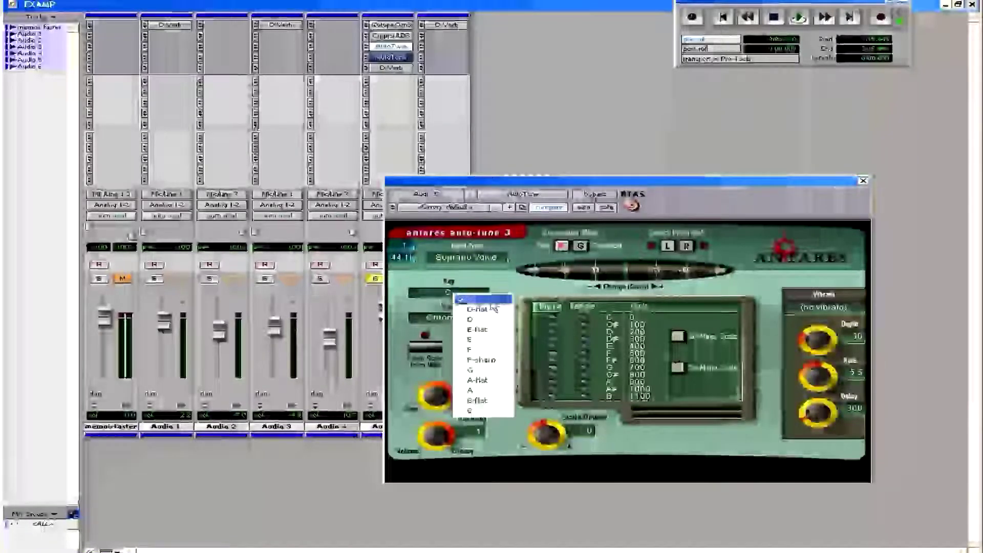
{"action": "left_click", "coordinate": [450, 319]}
{"action": "left_click", "coordinate": [450, 319]}
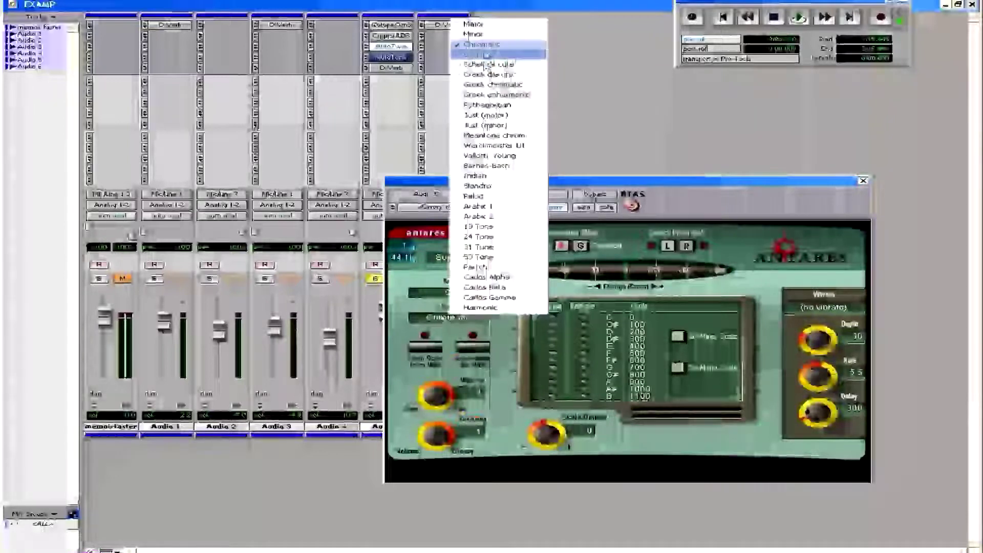
{"action": "left_click", "coordinate": [482, 40]}
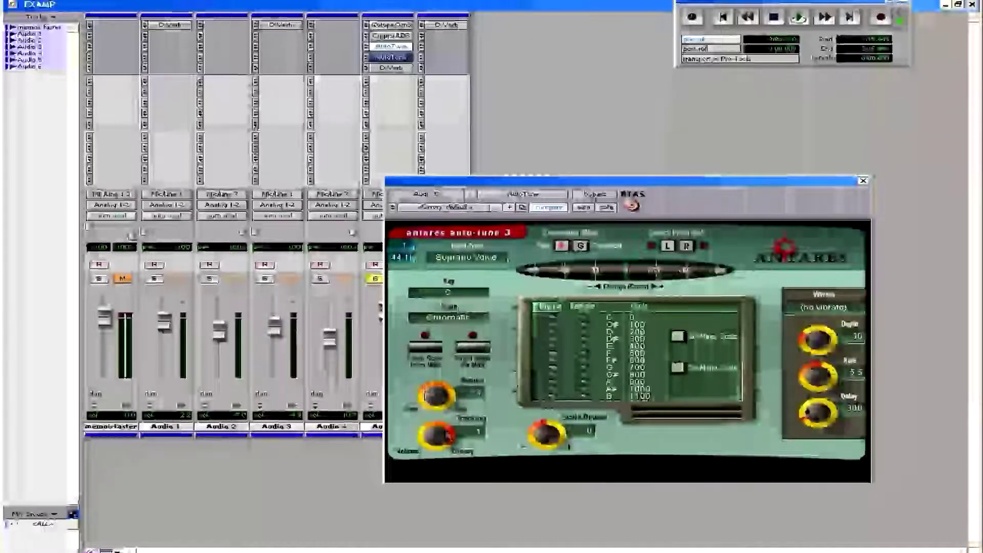
Adjust the first Auto-Tune's retune and tracking, settling on retune 5 and tracking 1.
{"action": "left_click_drag", "start_coordinate": [436, 400], "coordinate": [461, 460]}
{"action": "left_click_drag", "start_coordinate": [359, 283], "coordinate": [375, 307]}
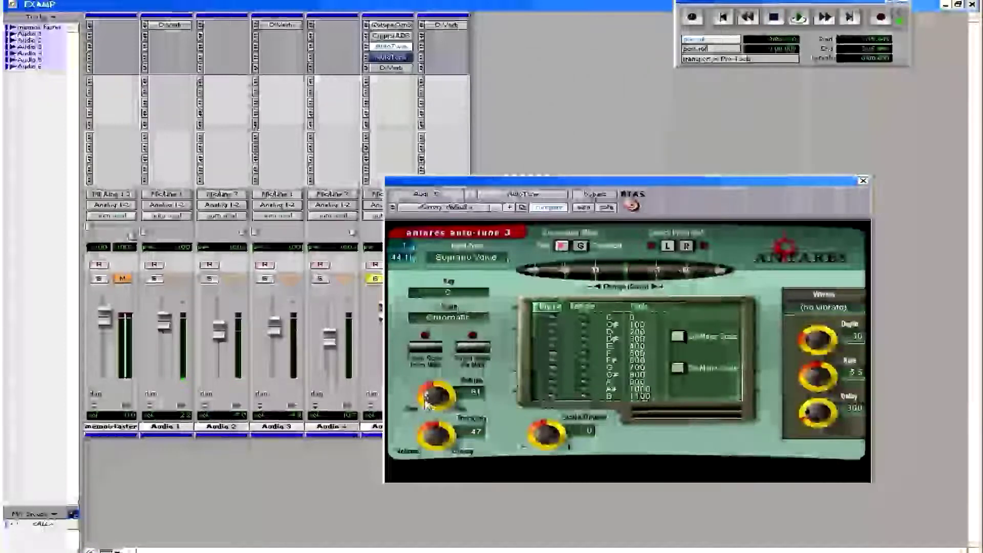
{"action": "left_click_drag", "start_coordinate": [427, 405], "coordinate": [426, 343]}
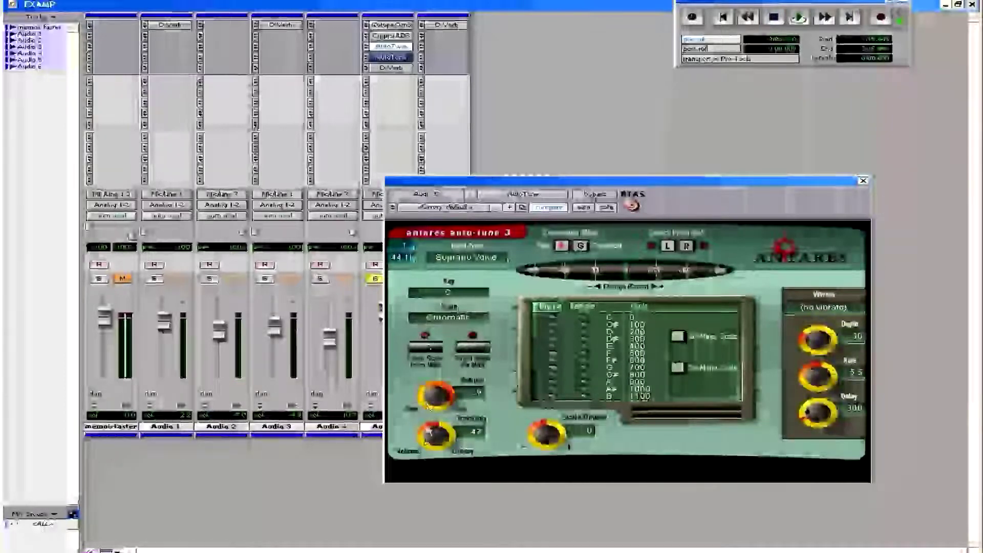
{"action": "left_click_drag", "start_coordinate": [429, 394], "coordinate": [415, 353]}
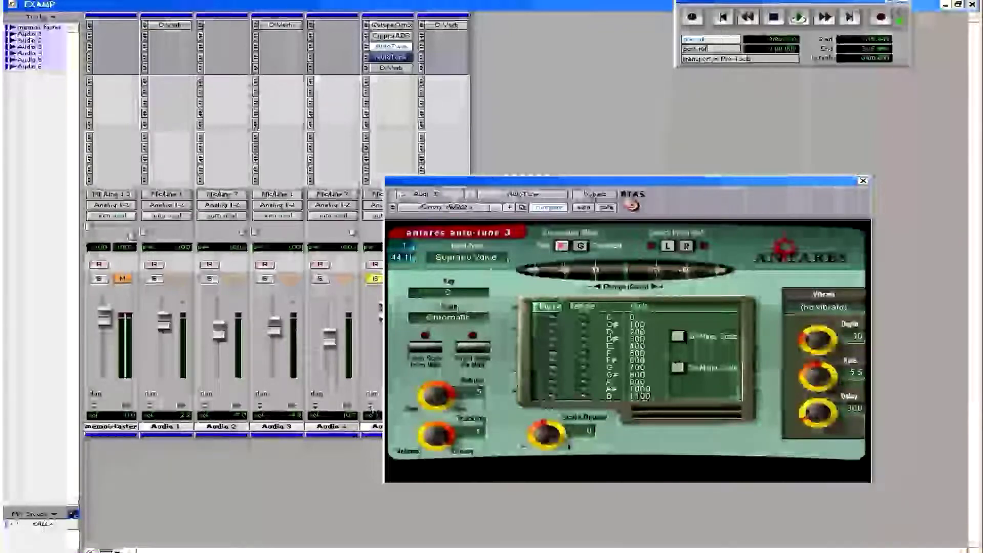
Open the second Auto-Tune insert on Audio 5 and set retune to 15 and tracking to 37.
{"action": "left_click", "coordinate": [392, 48]}
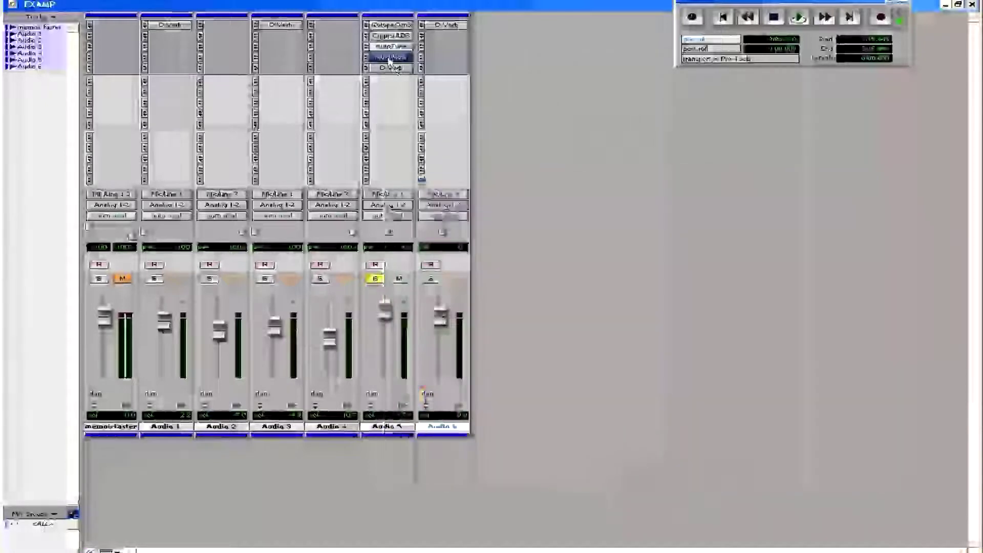
{"action": "left_click", "coordinate": [391, 58]}
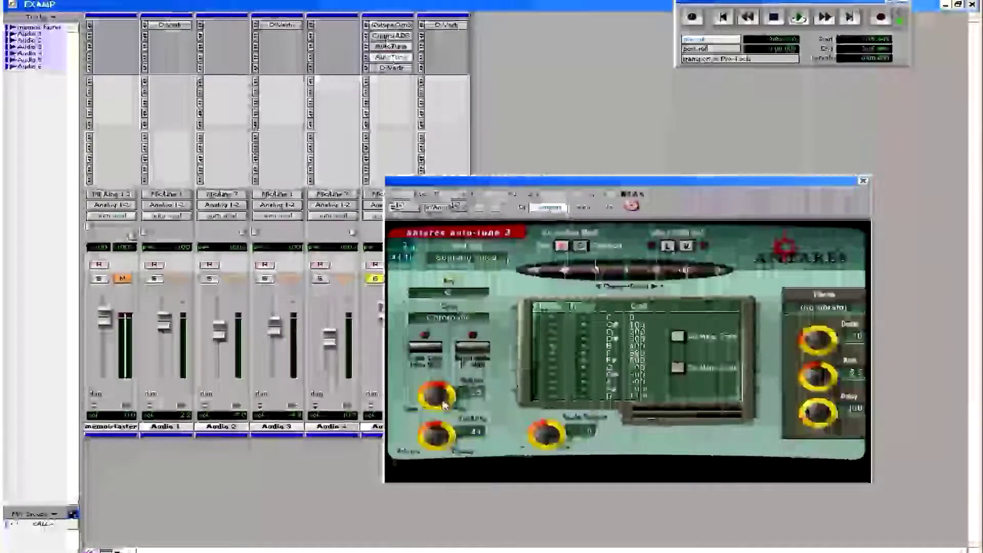
{"action": "left_click_drag", "start_coordinate": [444, 443], "coordinate": [445, 447]}
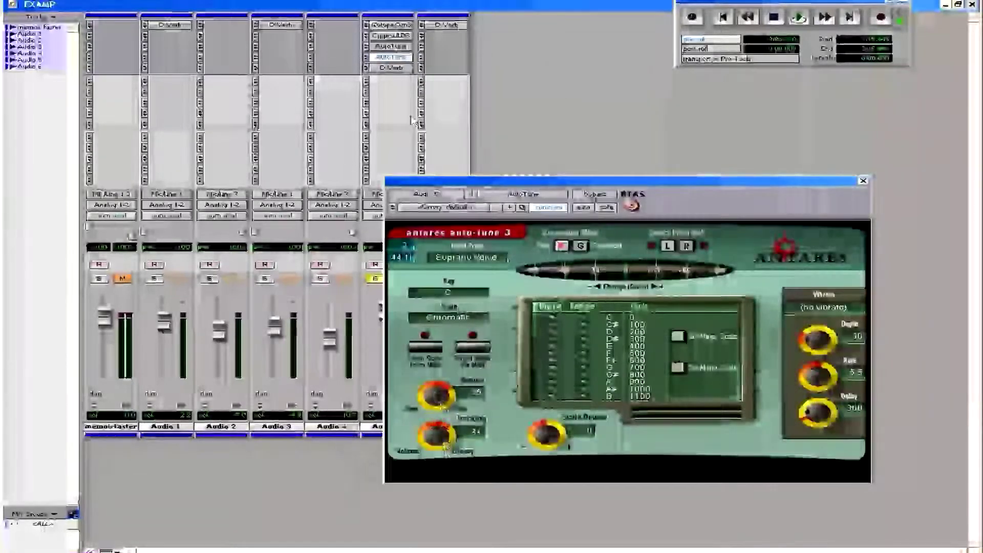
Compare the first Auto-Tune's settings with the second's, moving the plug-in window clear of the mixer channels.
{"action": "left_click", "coordinate": [394, 48]}
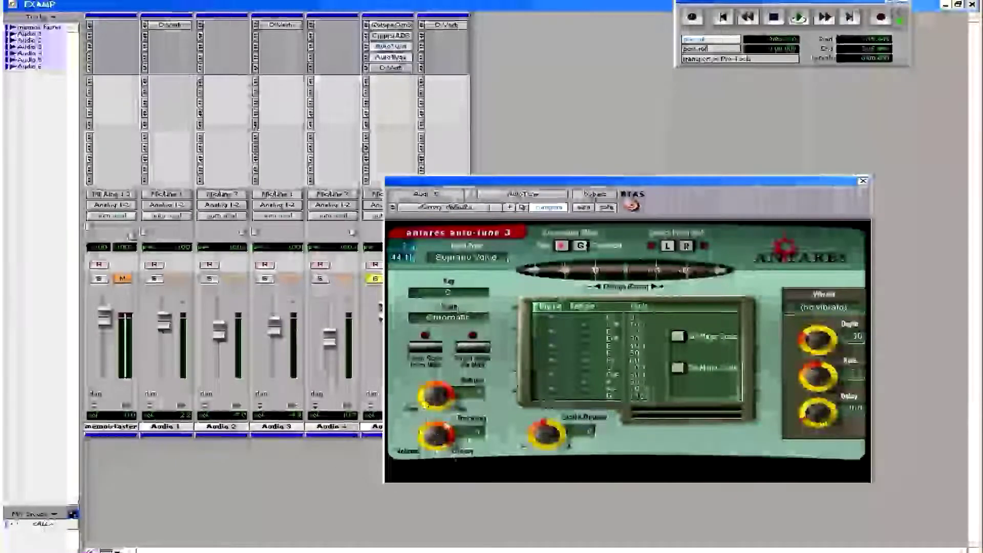
{"action": "left_click", "coordinate": [392, 58]}
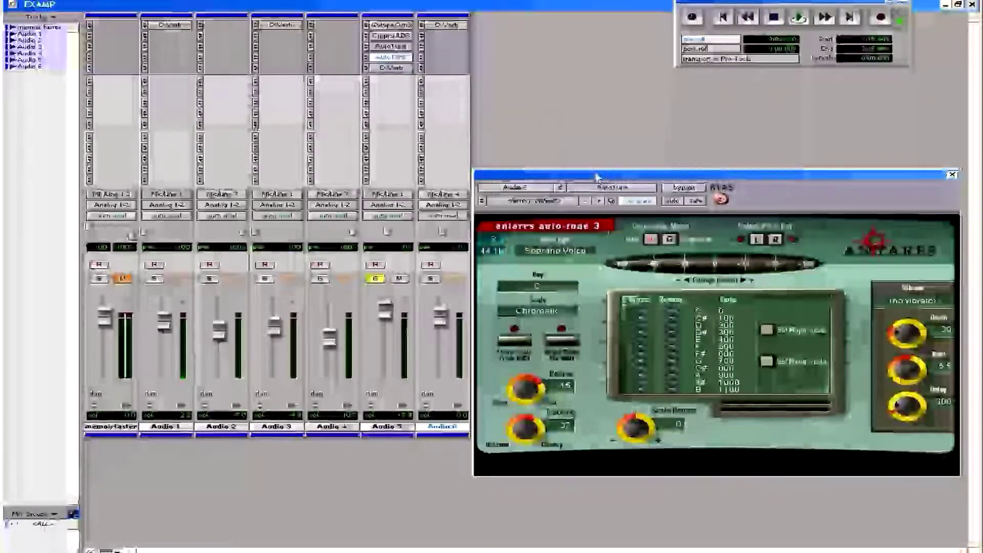
{"action": "left_click_drag", "start_coordinate": [597, 177], "coordinate": [595, 163]}
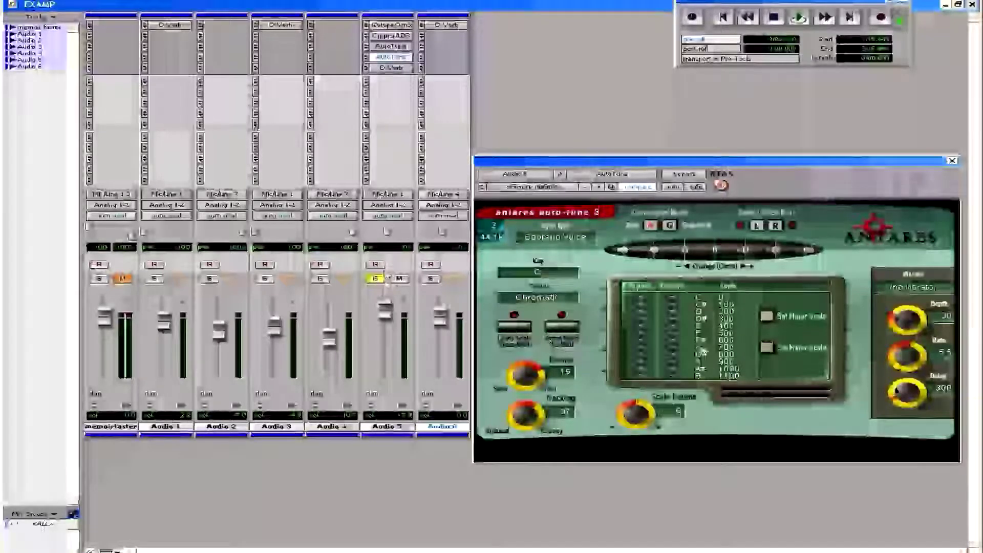
Try a square vibrato on the second Auto-Tune, varying its depth and rate during playback.
{"action": "left_click", "coordinate": [911, 291]}
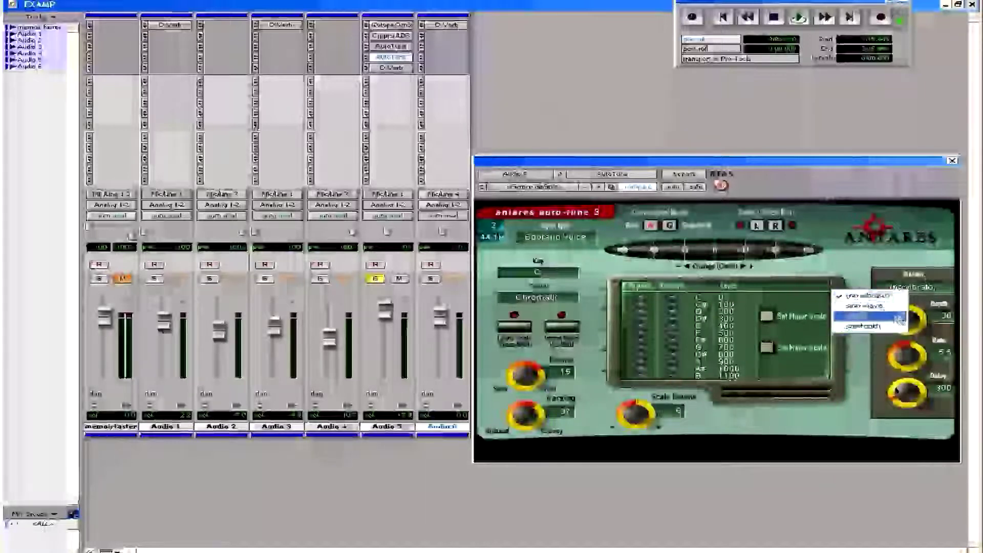
{"action": "left_click", "coordinate": [877, 320]}
{"action": "left_click_drag", "start_coordinate": [906, 332], "coordinate": [916, 320]}
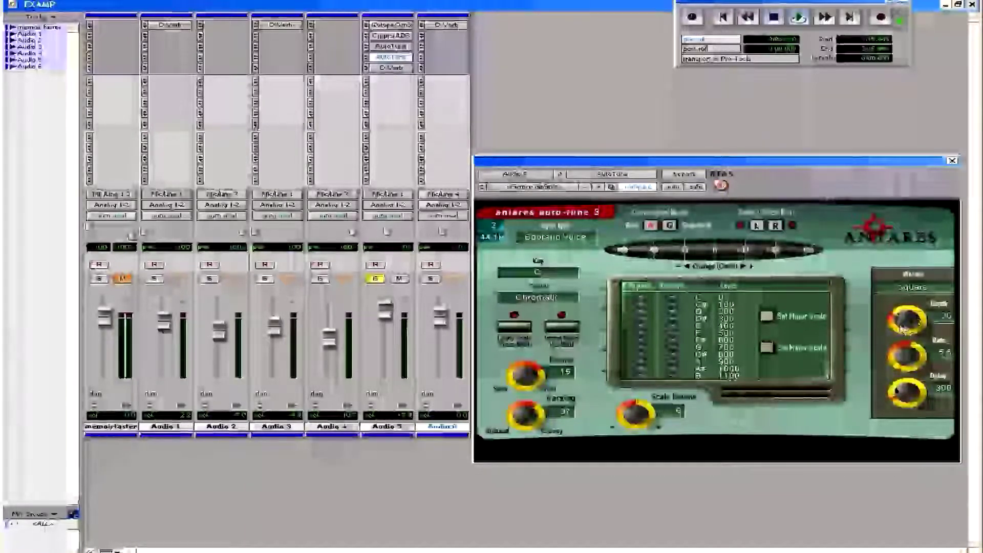
{"action": "key", "text": "space"}
{"action": "left_click_drag", "start_coordinate": [893, 320], "coordinate": [891, 270]}
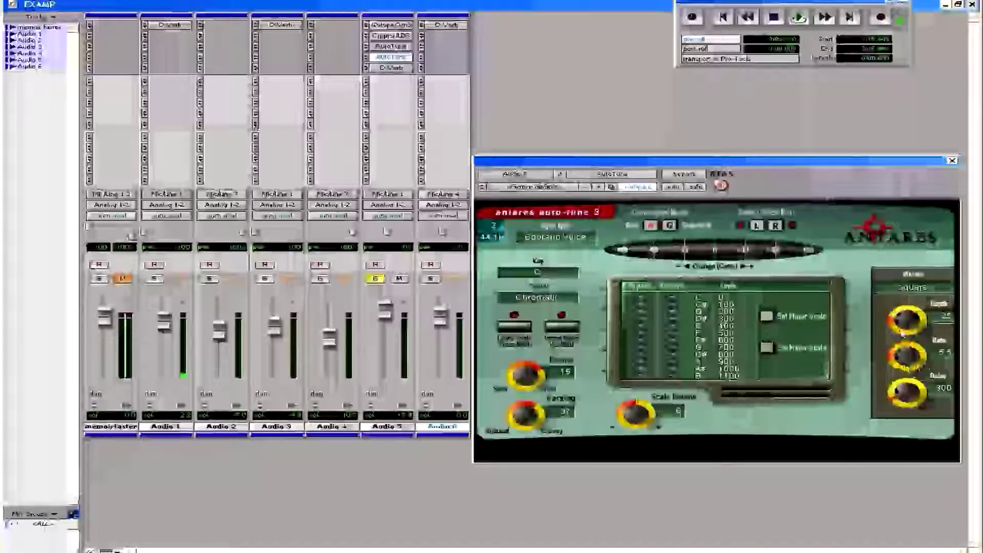
{"action": "left_click_drag", "start_coordinate": [902, 333], "coordinate": [900, 317]}
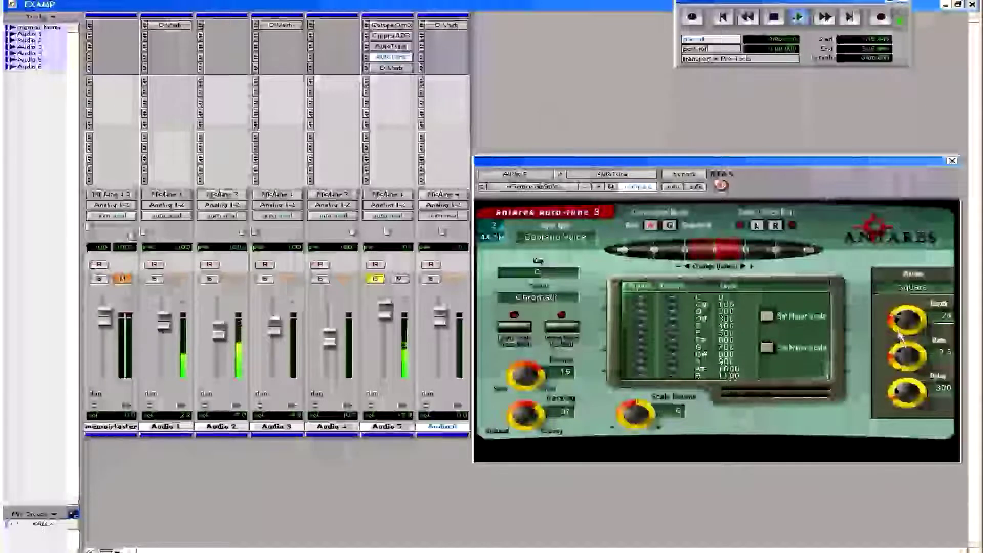
Audition a sawtooth vibrato with depth 40 and rate 3.4, and switch the vibrato back to none.
{"action": "left_click", "coordinate": [912, 288]}
{"action": "left_click", "coordinate": [909, 328]}
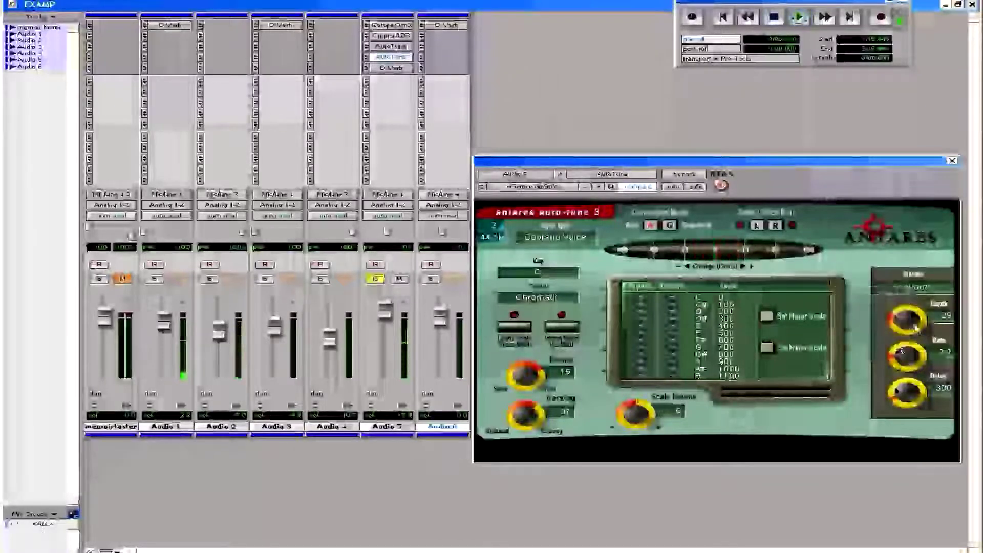
{"action": "left_click_drag", "start_coordinate": [915, 330], "coordinate": [904, 324]}
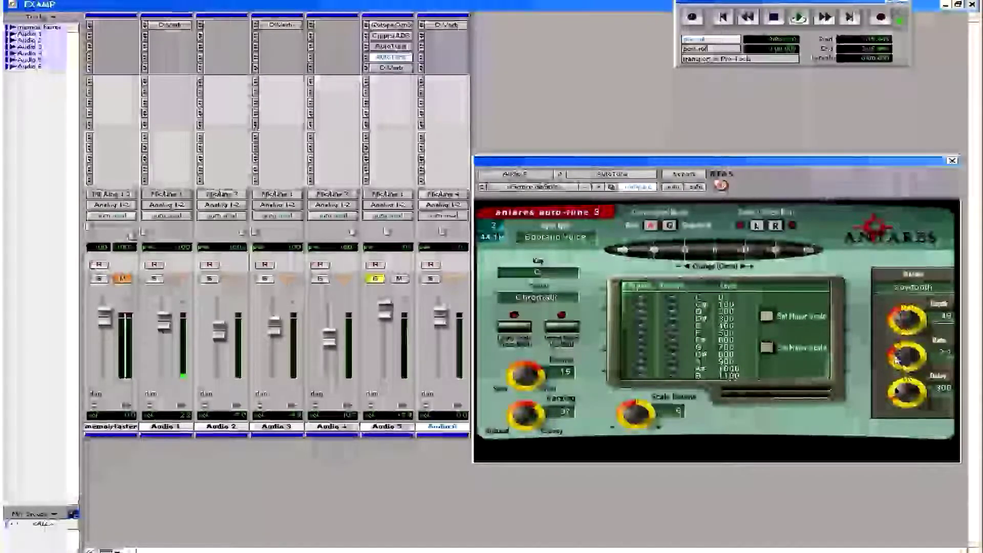
{"action": "left_click_drag", "start_coordinate": [897, 361], "coordinate": [897, 357]}
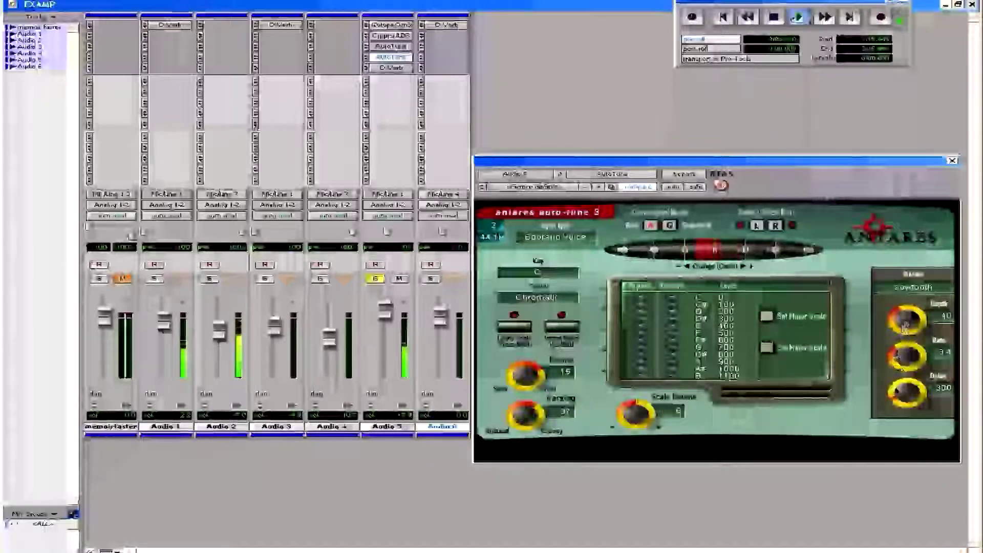
{"action": "key", "text": "space"}
{"action": "left_click", "coordinate": [917, 289]}
{"action": "left_click", "coordinate": [896, 301]}
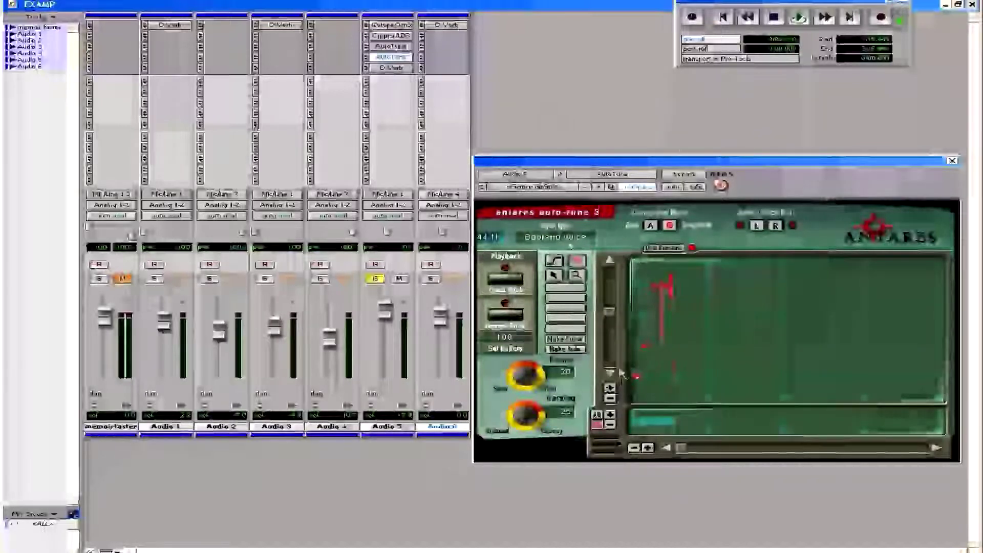
Return Auto-Tune to automatic correction mode and readjust retune while comparing the two instances on Audio 5.
{"action": "left_click", "coordinate": [650, 226]}
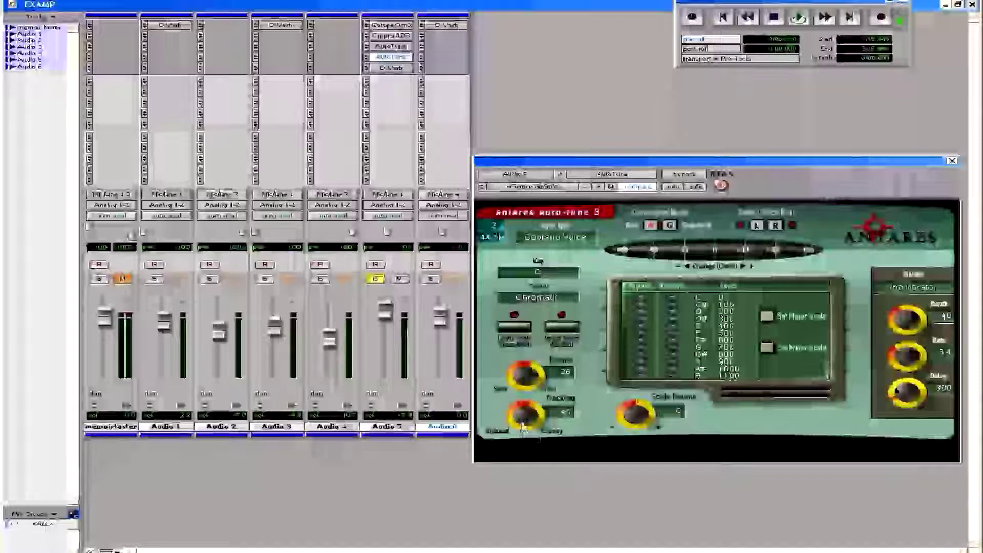
{"action": "left_click_drag", "start_coordinate": [524, 377], "coordinate": [521, 378]}
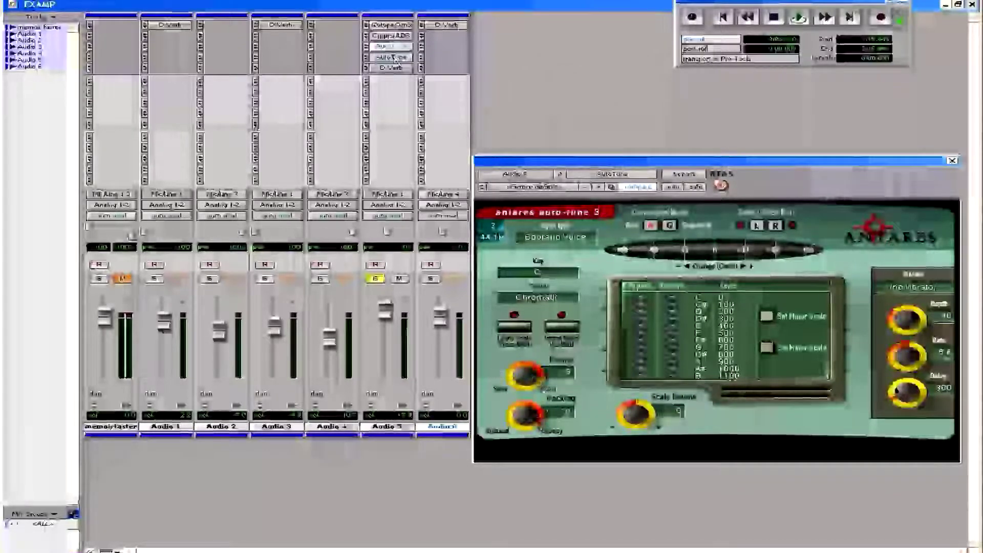
{"action": "left_click_drag", "start_coordinate": [395, 57], "coordinate": [392, 47]}
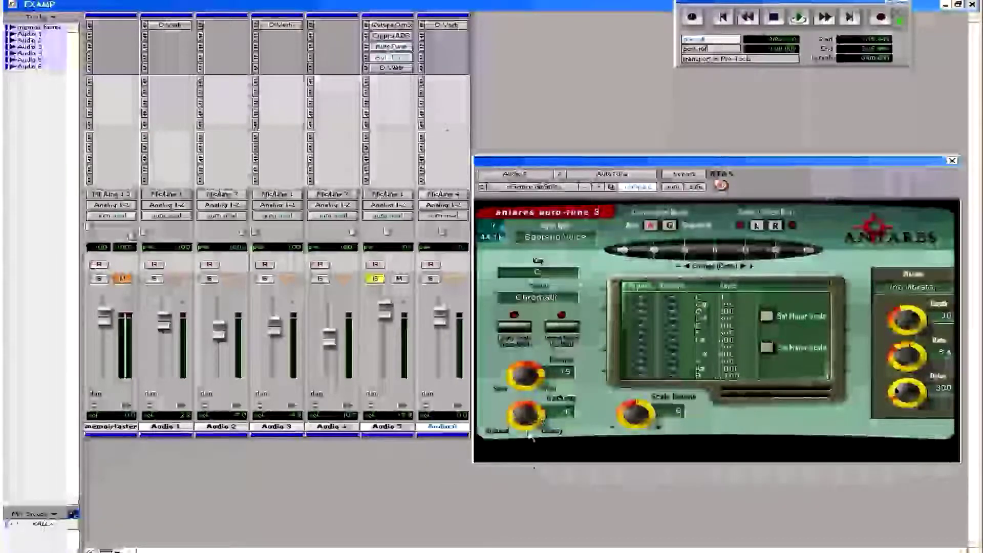
Unsolo Audio 5 to hear it in the full mix and bypass its first Auto-Tune insert.
{"action": "left_click", "coordinate": [376, 278]}
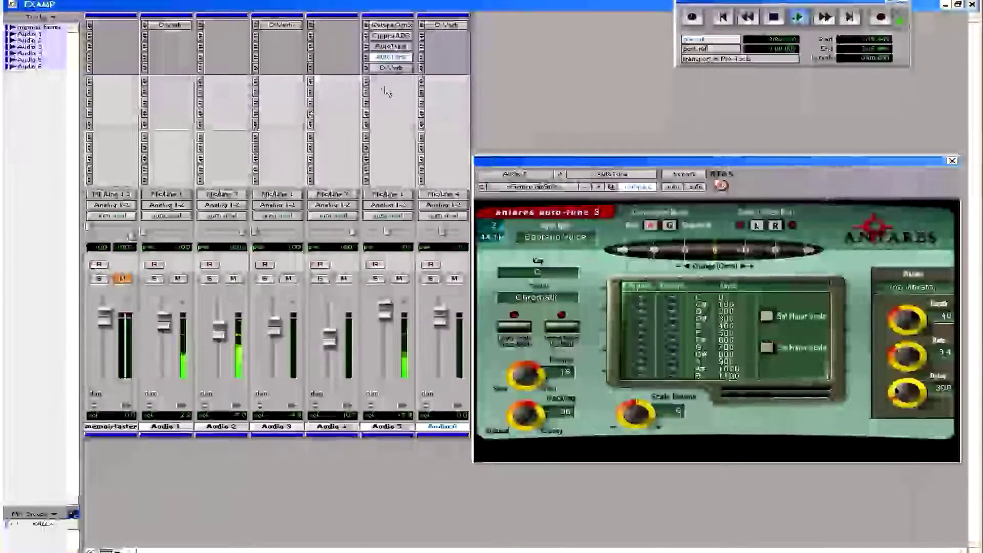
{"action": "left_click", "coordinate": [391, 46]}
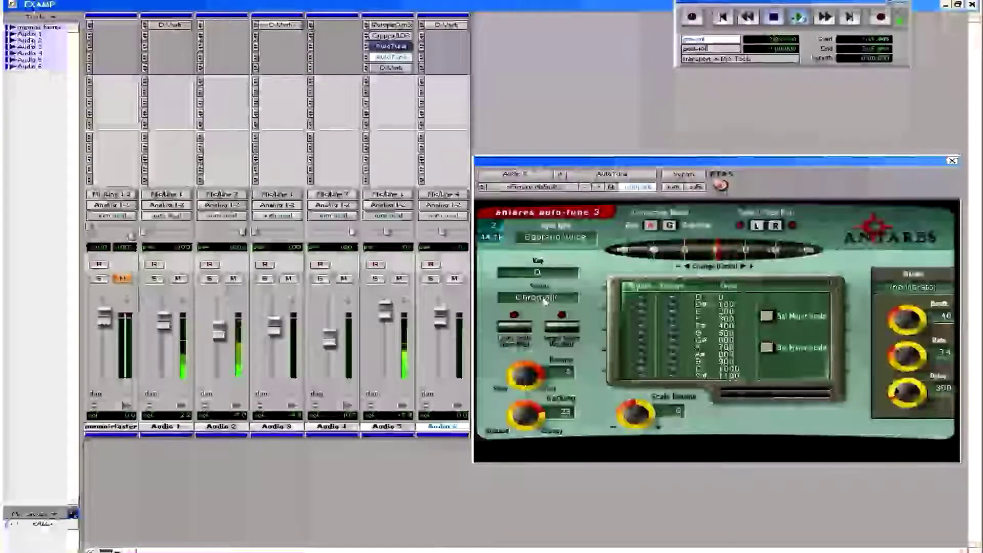
Set the second Auto-Tune's scale to Major and try removing the G, A and B notes from it.
{"action": "left_click", "coordinate": [543, 297]}
{"action": "left_click", "coordinate": [577, 6]}
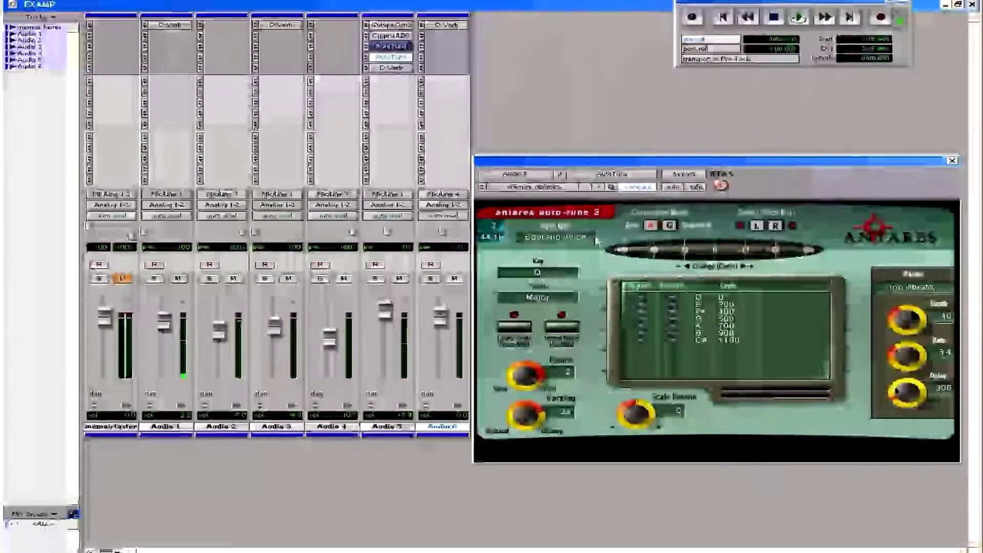
{"action": "left_click", "coordinate": [673, 333]}
{"action": "left_click", "coordinate": [673, 325]}
{"action": "left_click", "coordinate": [672, 319]}
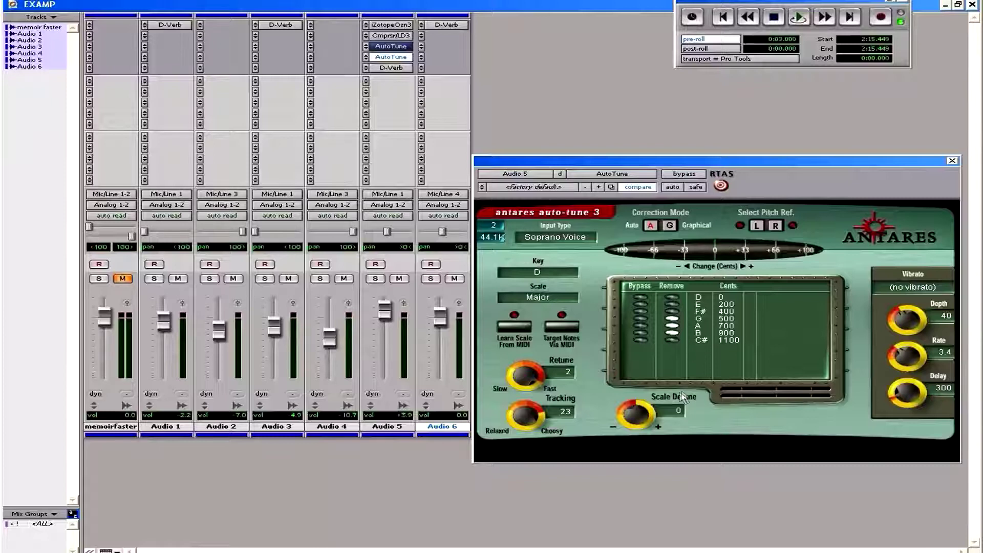
Play the mix while removing further notes from the major scale, including D and C#, and stop playback.
{"action": "key", "text": "space"}
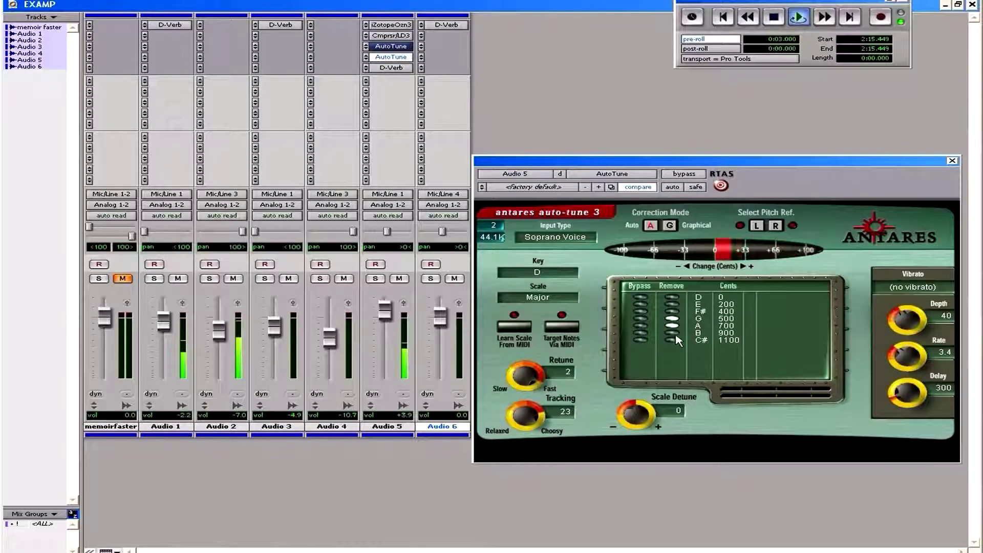
{"action": "left_click", "coordinate": [672, 297]}
{"action": "left_click", "coordinate": [674, 326]}
{"action": "left_click", "coordinate": [673, 340]}
{"action": "key", "text": "space"}
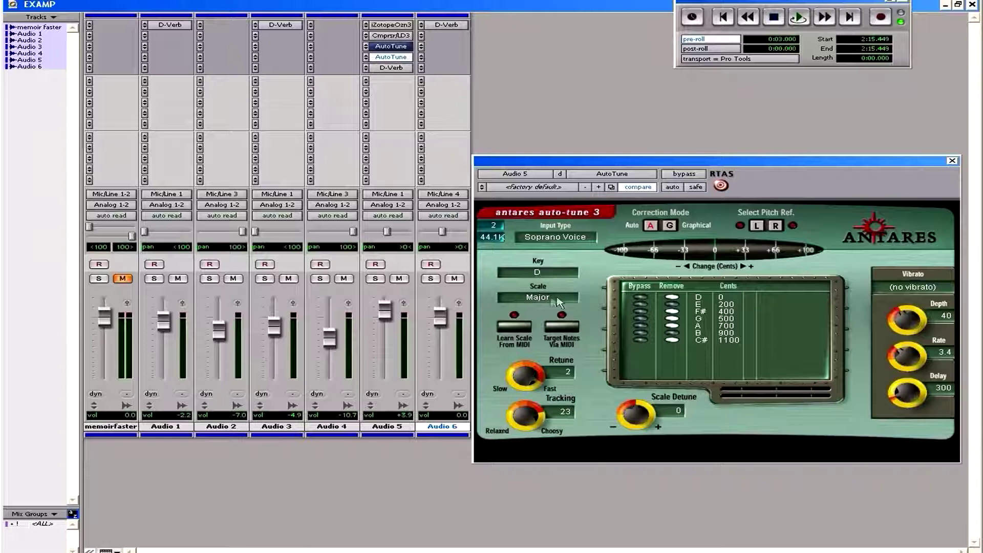
Set the second Auto-Tune's key to C and its scale to Chromatic.
{"action": "left_click", "coordinate": [549, 277]}
{"action": "left_click", "coordinate": [558, 277]}
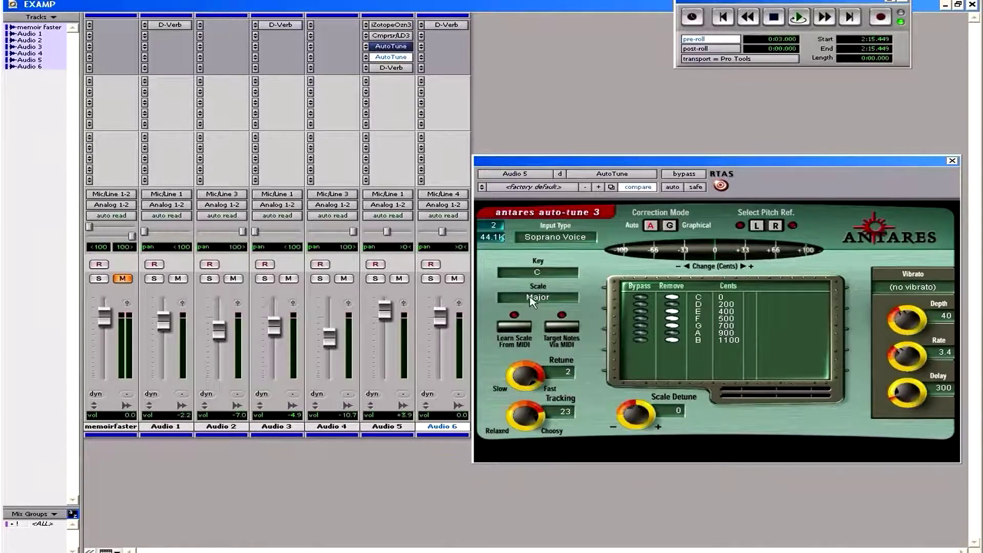
{"action": "left_click", "coordinate": [538, 297]}
{"action": "left_click", "coordinate": [589, 26]}
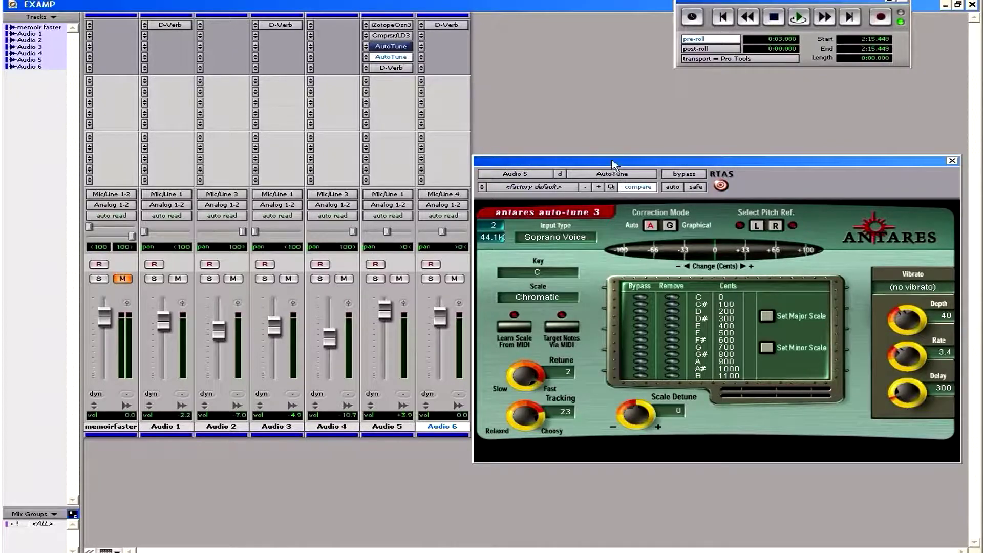
Reposition the plug-in window, return the first Auto-Tune to automatic correction mode and review its scale choices.
{"action": "left_click_drag", "start_coordinate": [613, 165], "coordinate": [563, 179]}
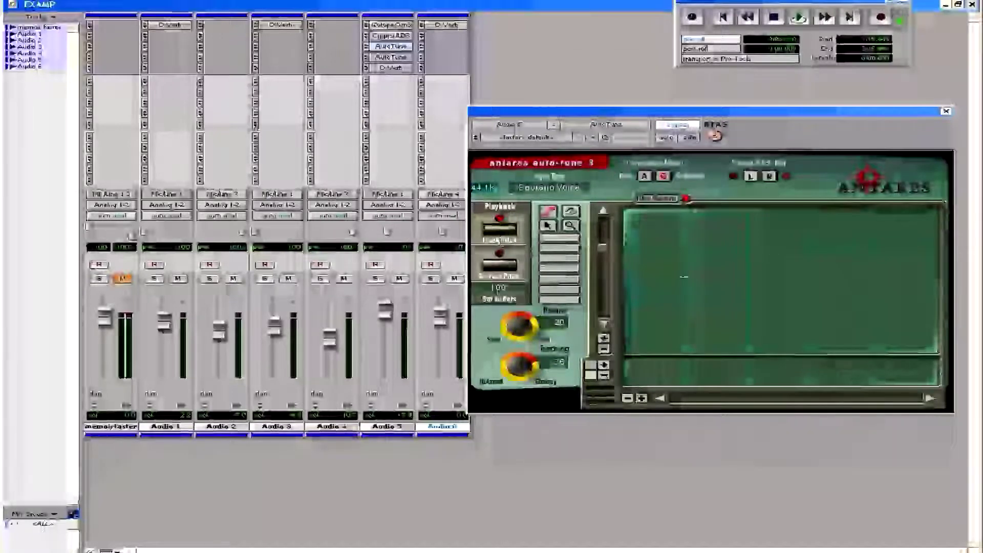
{"action": "left_click", "coordinate": [644, 177]}
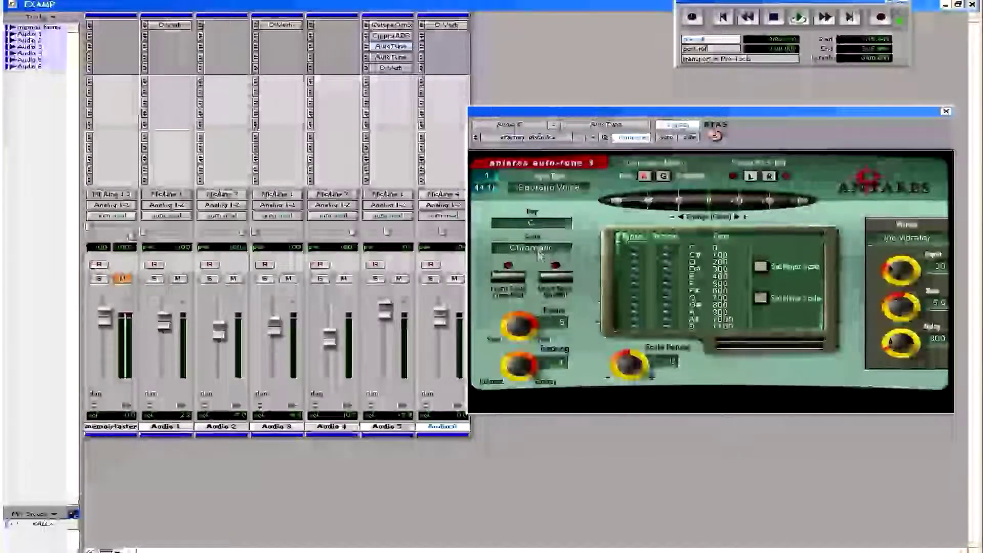
{"action": "left_click", "coordinate": [539, 251]}
{"action": "left_click", "coordinate": [594, 226]}
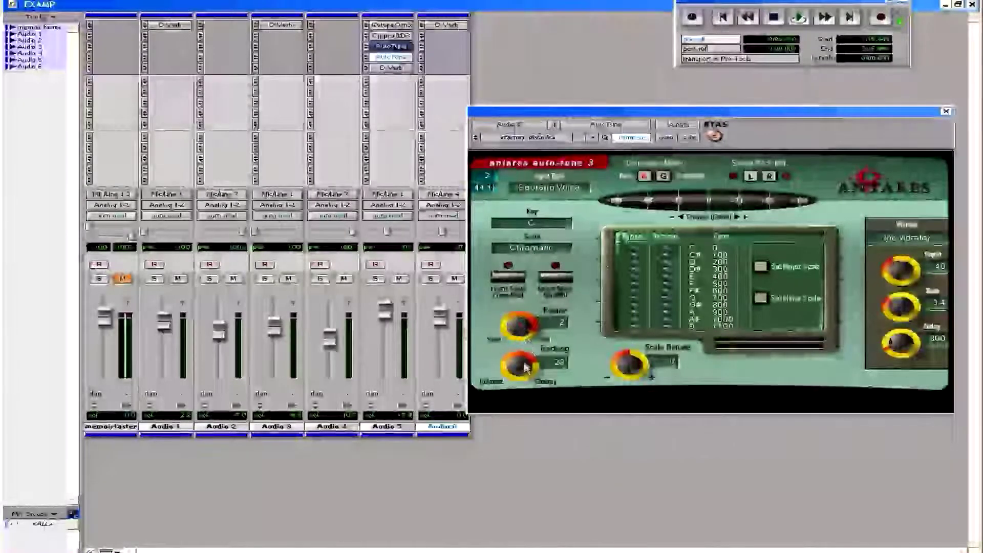
Set the second Auto-Tune's tracking to 14 and take the first Auto-Tune insert on Audio 5 out of bypass.
{"action": "left_click_drag", "start_coordinate": [525, 369], "coordinate": [525, 367]}
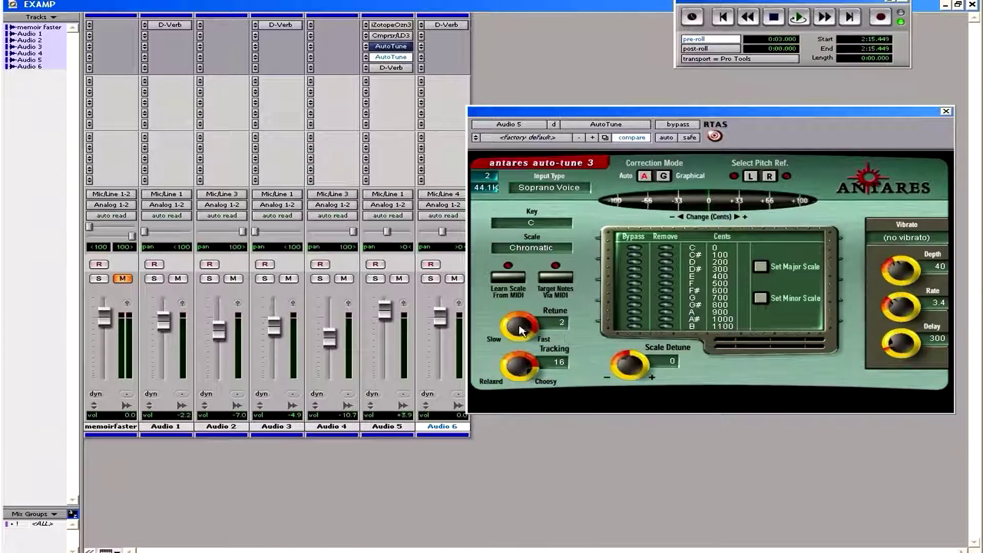
{"action": "left_click", "coordinate": [367, 70]}
{"action": "left_click", "coordinate": [350, 62]}
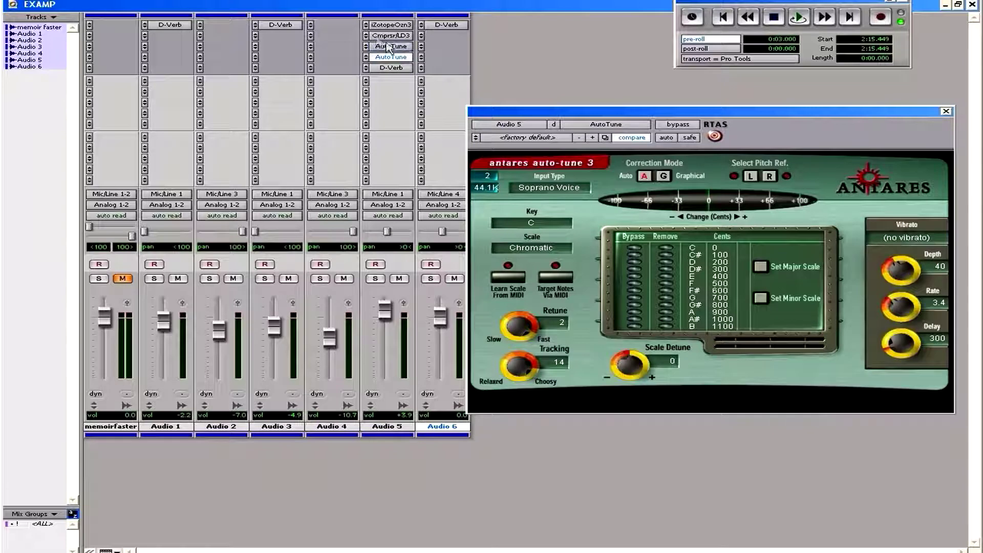
Remove the compressor insert from Audio 5.
{"action": "left_click", "coordinate": [368, 36]}
{"action": "left_click", "coordinate": [367, 36]}
{"action": "left_click", "coordinate": [381, 36]}
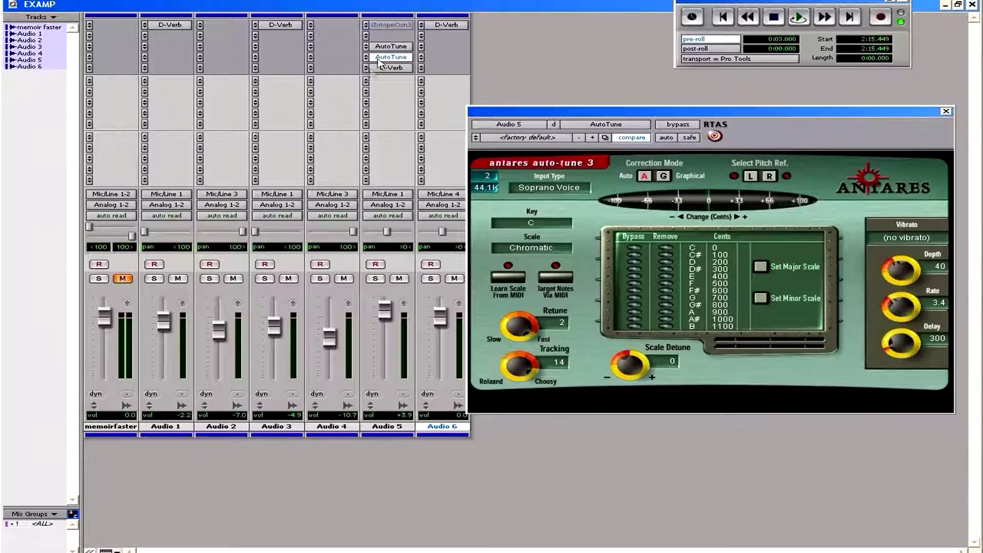